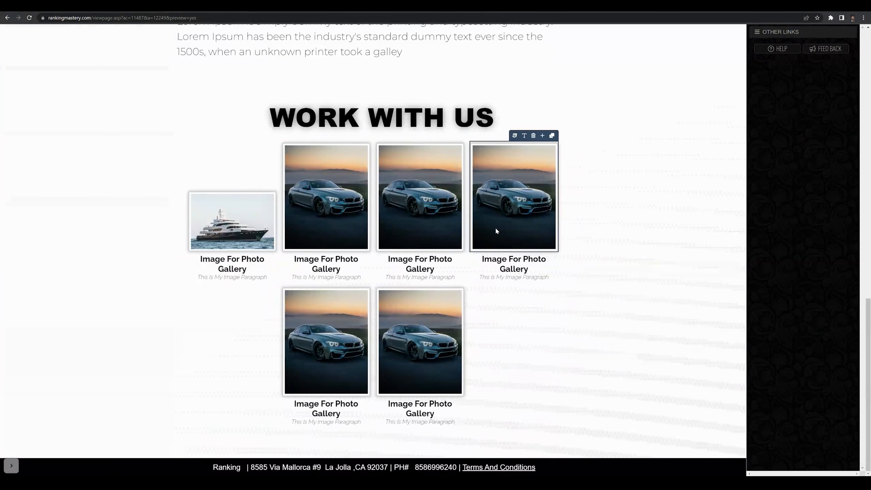
Open Display under OTHER LINKS to list the About Us Page Display Options toggles
scroll(517, 228, up, 8)
scroll(532, 246, up, 8)
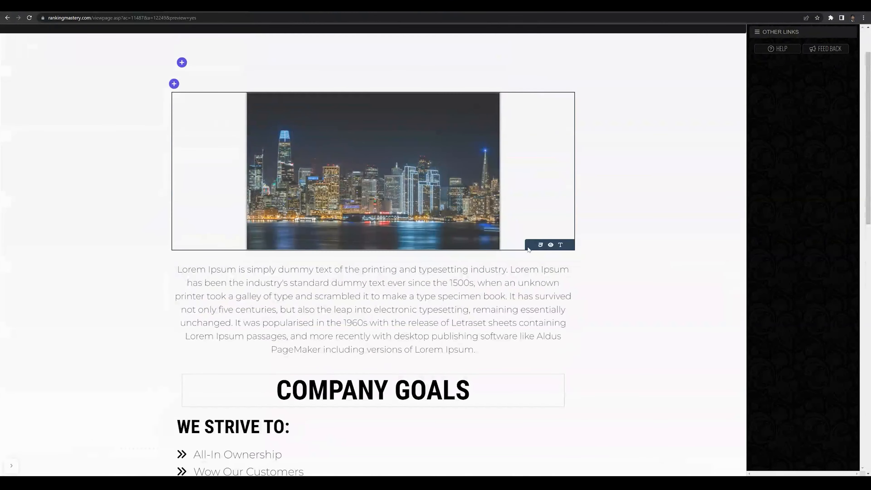
scroll(529, 250, up, 3)
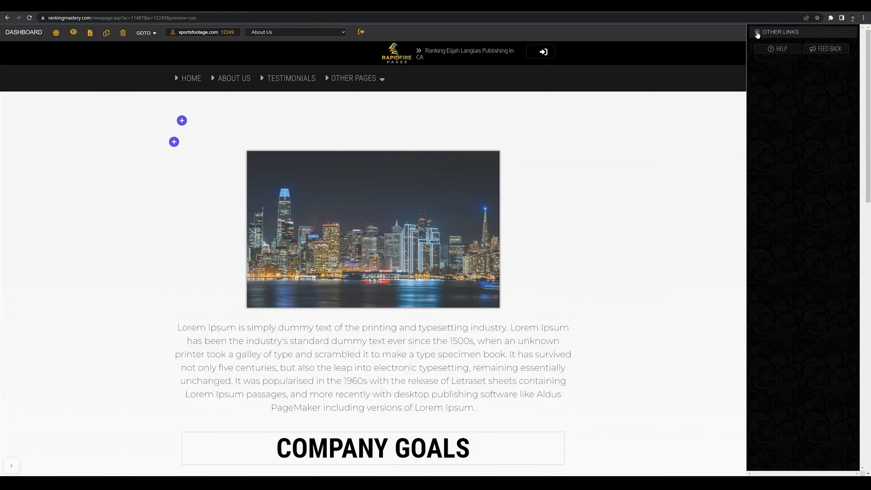
click(758, 33)
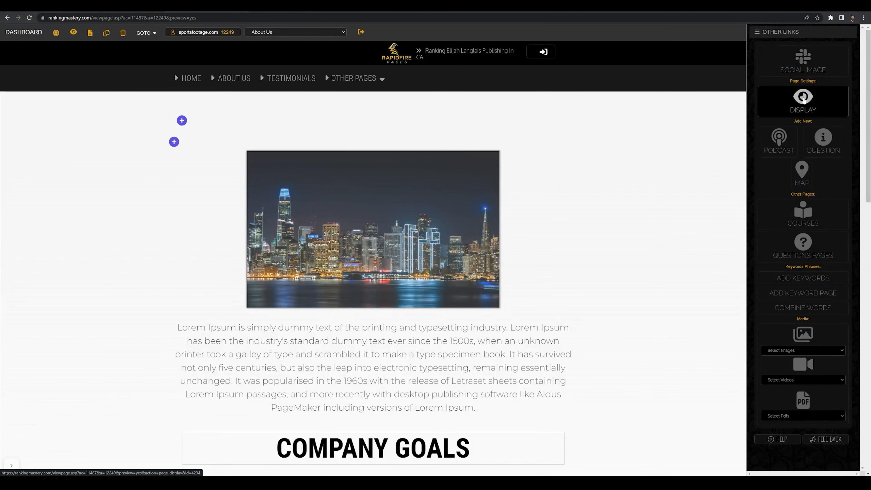
click(802, 98)
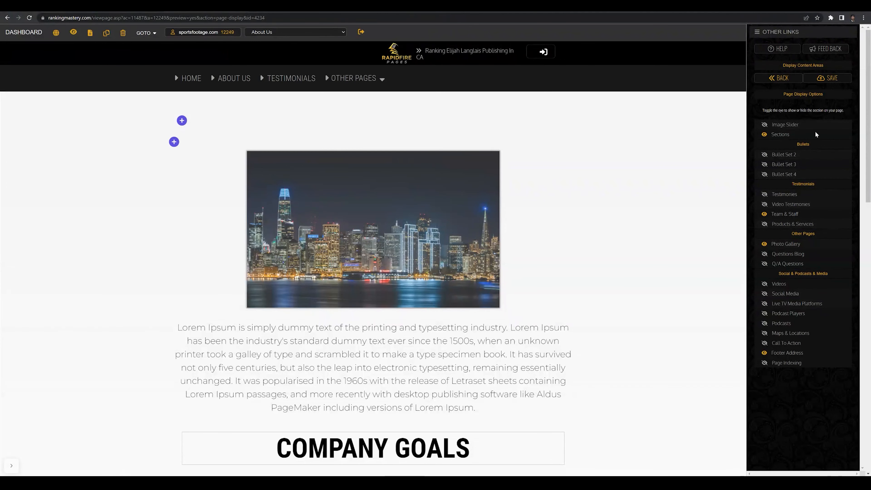
Save the page display settings so the Staff & Team section with three cards appears
click(830, 78)
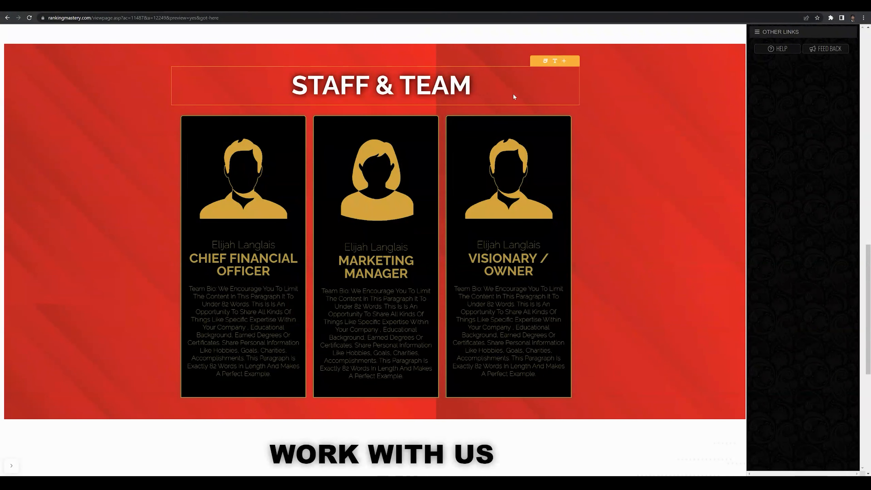
Replace the team section heading 'Staff & Team' with 'OUR TEAM'
click(556, 61)
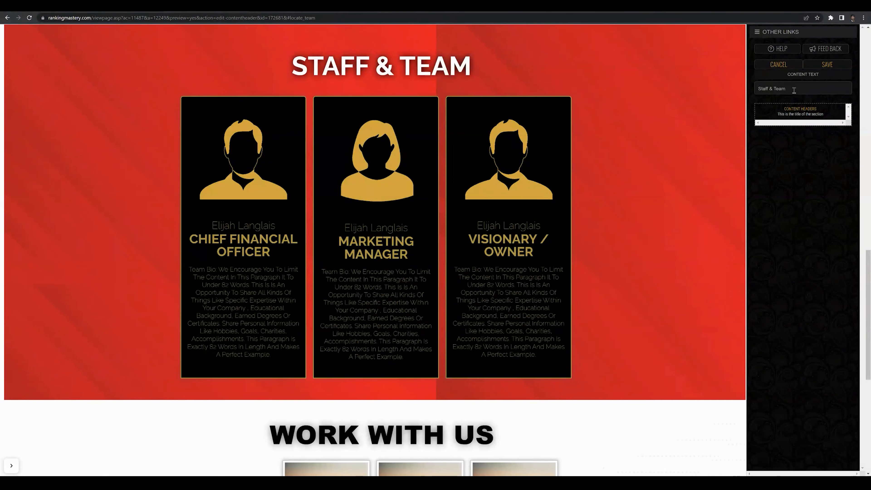
triple_click(804, 88)
text(OUR TEAM)
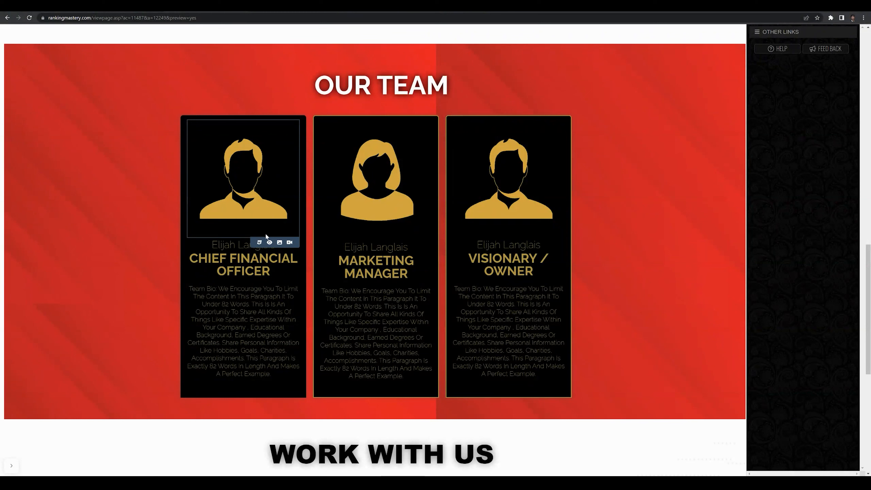
Add a New Image from the first card's team image library and name it 'First & Last'
click(260, 244)
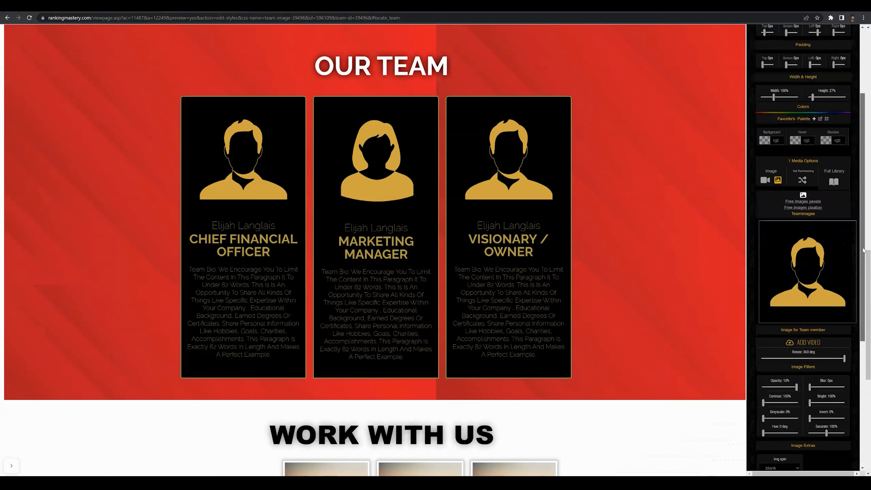
drag(864, 248, 867, 280)
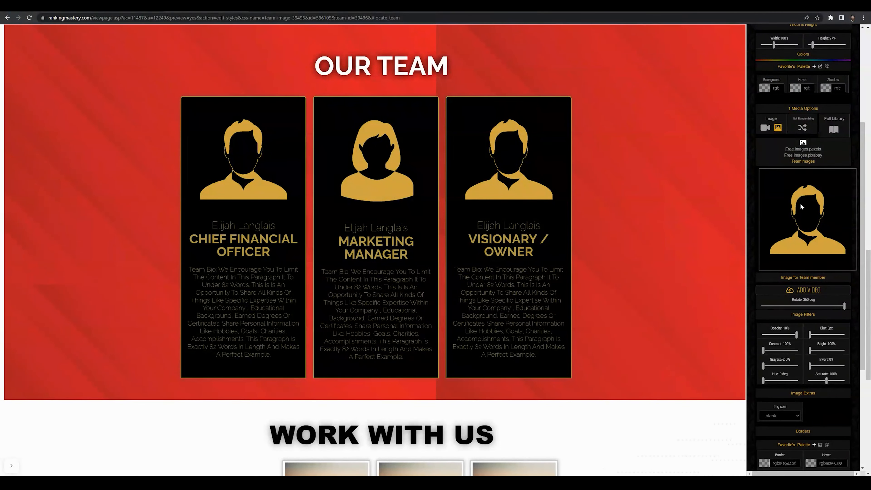
click(807, 232)
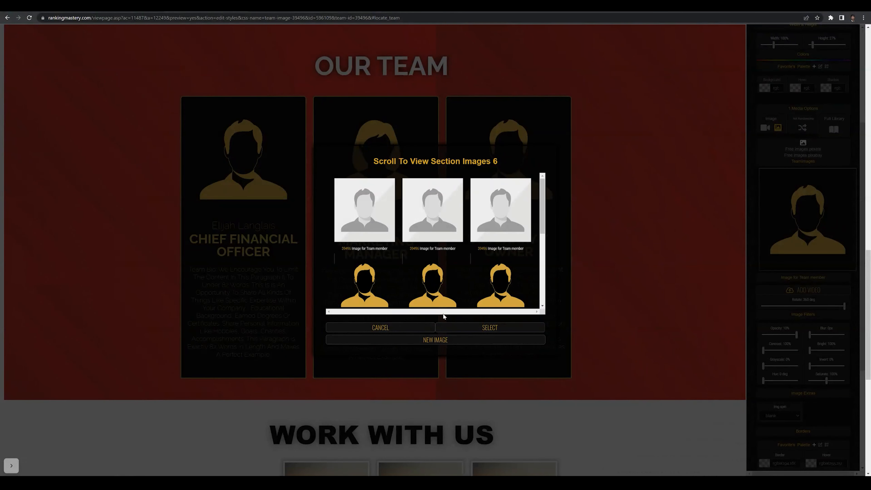
click(433, 339)
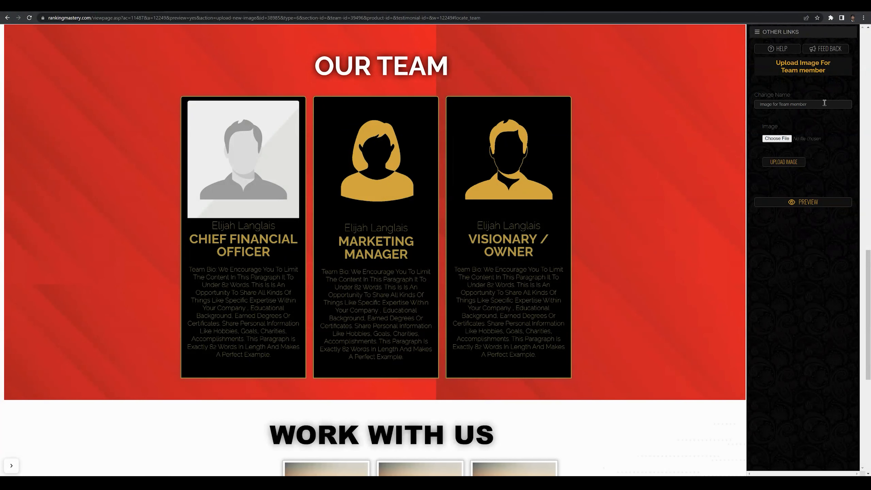
drag(825, 103, 708, 97)
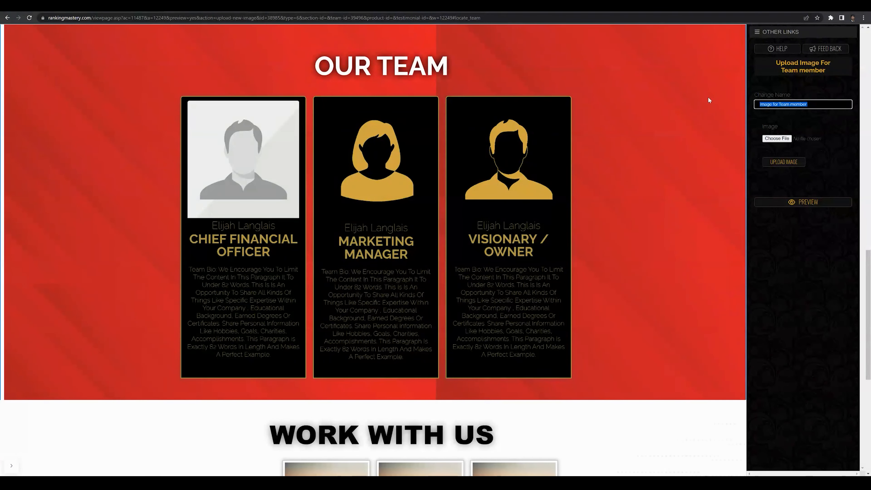
text(First & Last)
Upload the portrait photo from Documents as the first card's image and preview it
click(777, 138)
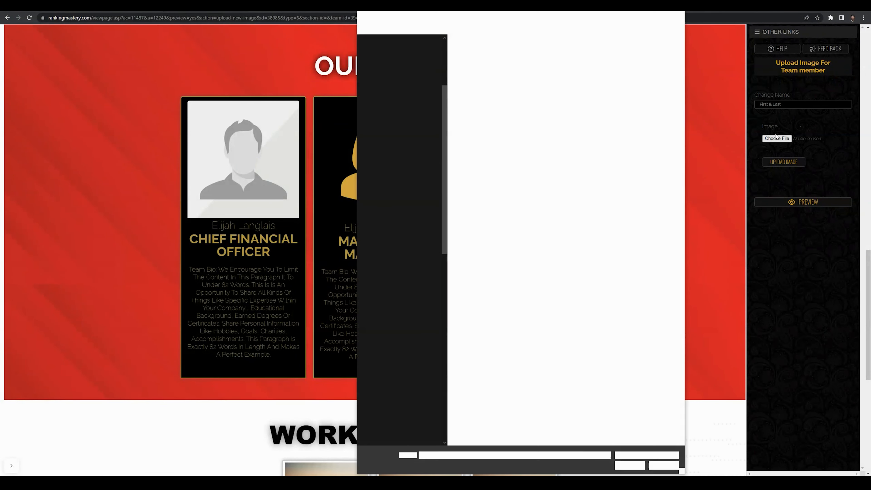
click(556, 111)
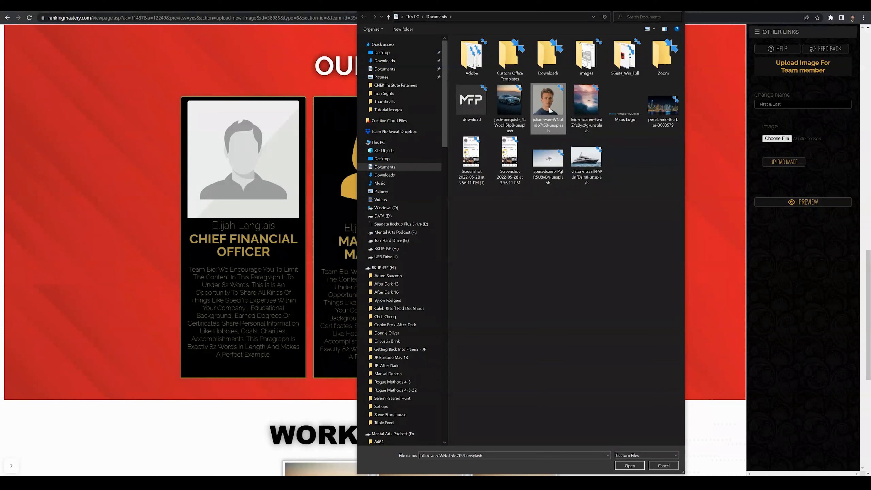
click(630, 466)
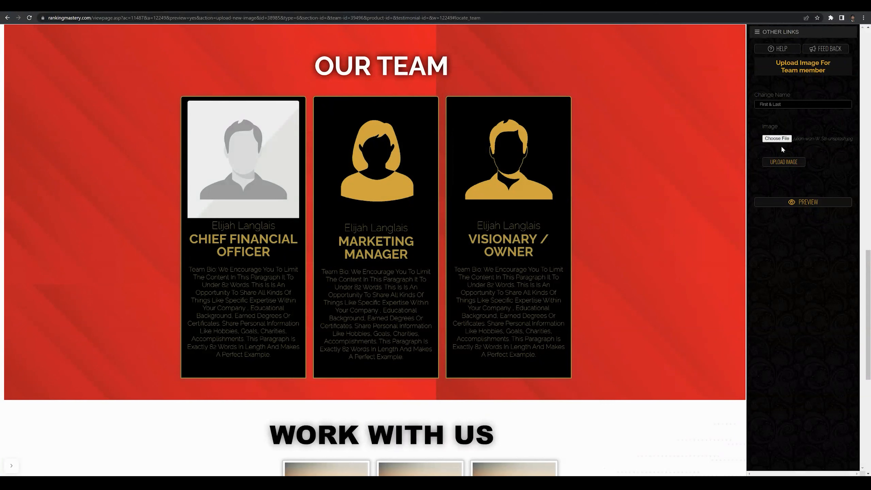
click(784, 162)
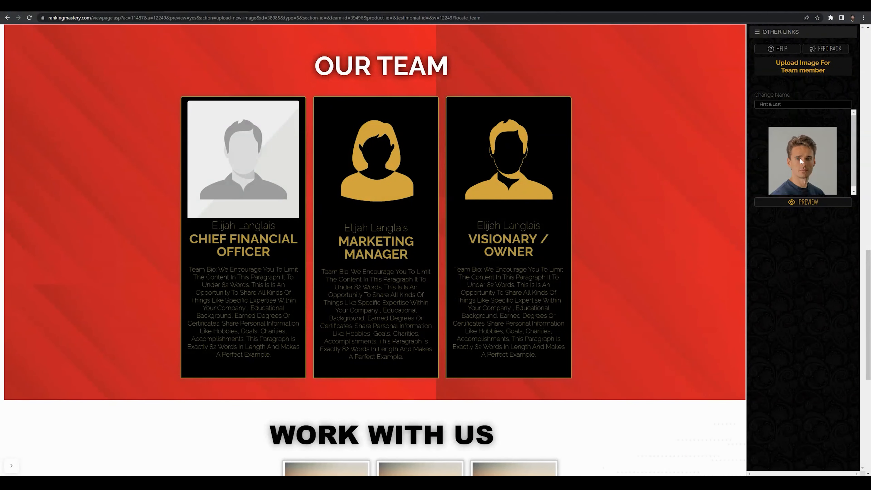
drag(854, 141, 855, 145)
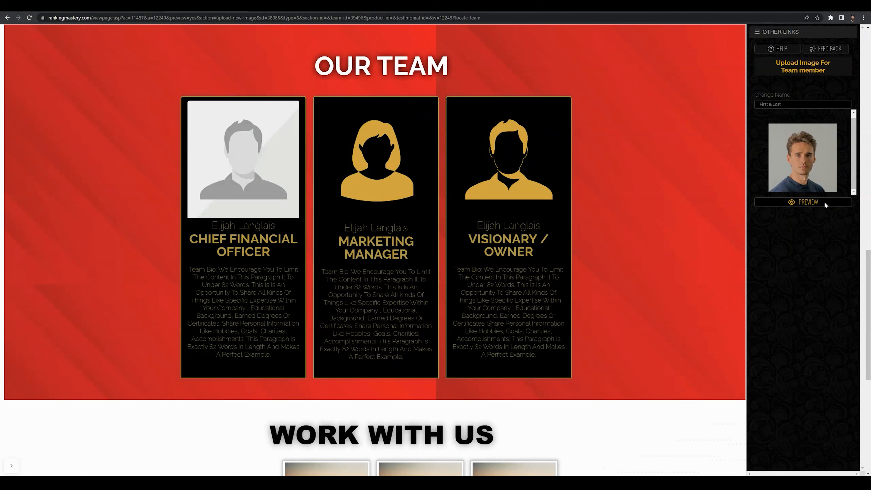
click(806, 201)
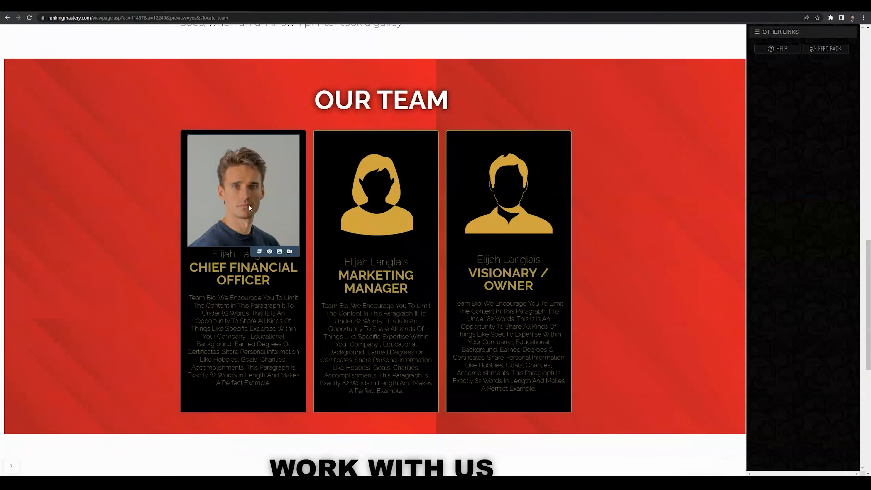
Tweak the portrait styling: rotate a full turn upright, adjust opacity and hue, and brighten to about 126%
click(260, 253)
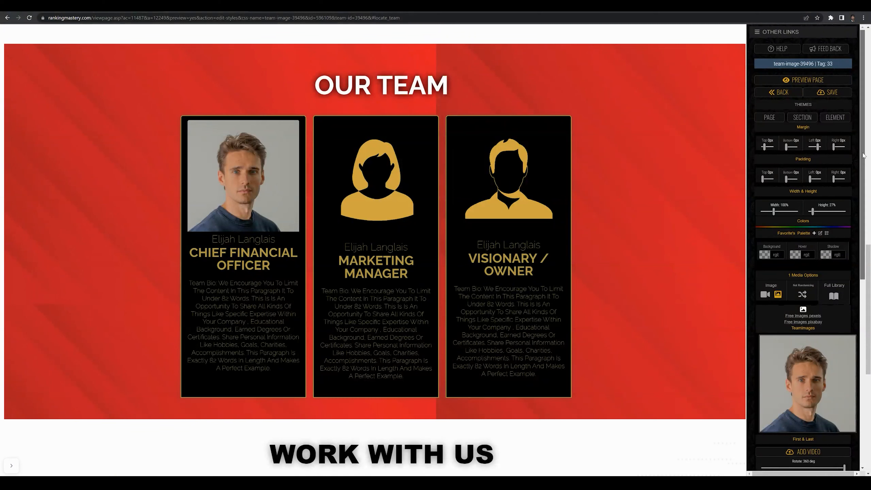
scroll(863, 168, down, 1)
drag(867, 175, 870, 239)
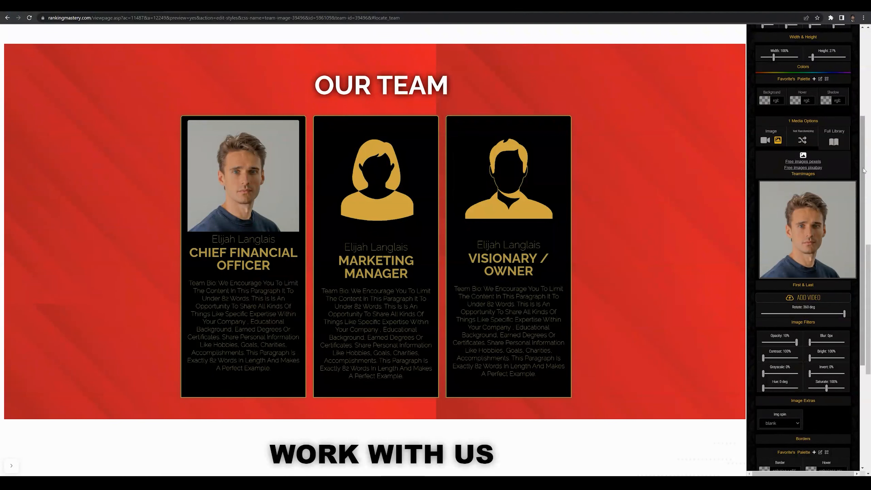
scroll(838, 226, down, 3)
drag(838, 225, 846, 225)
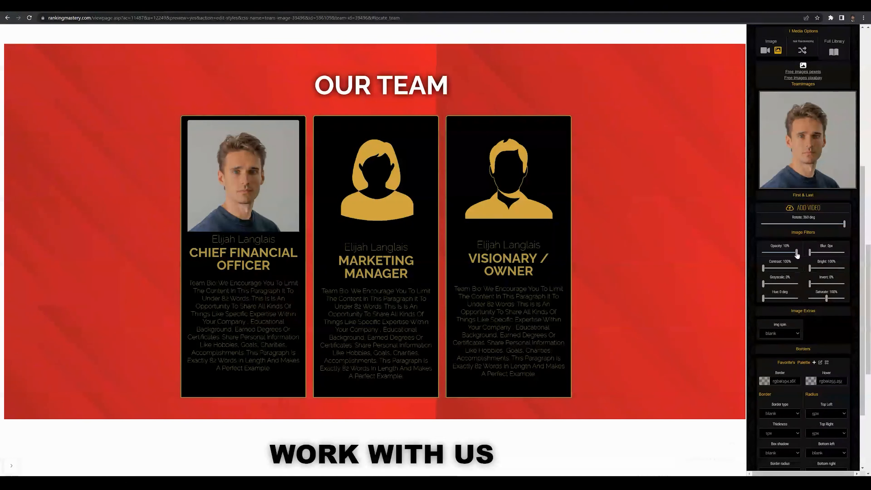
mouse_move(796, 253)
mouse_down()
mouse_move(777, 256)
mouse_move(797, 254)
mouse_up()
drag(763, 302, 761, 304)
drag(812, 272, 813, 274)
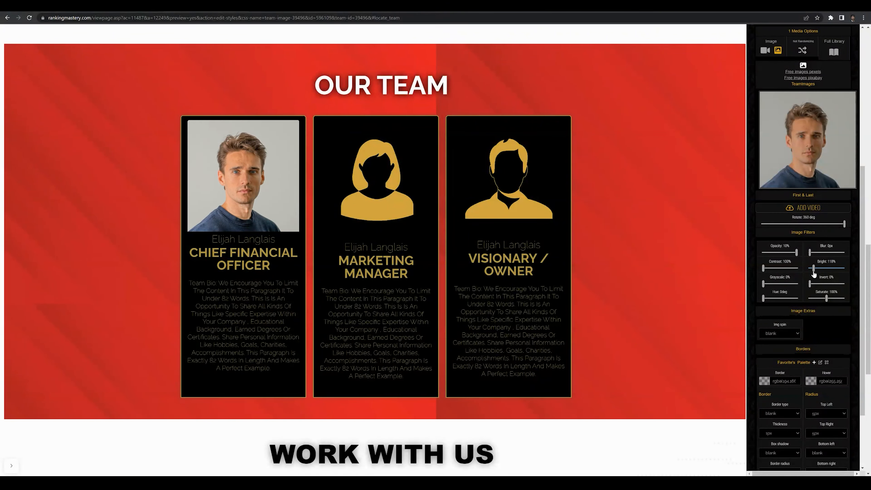
Return to the top of the style panel and save the first card's new portrait
scroll(866, 295, down, 1)
scroll(866, 295, down, 2)
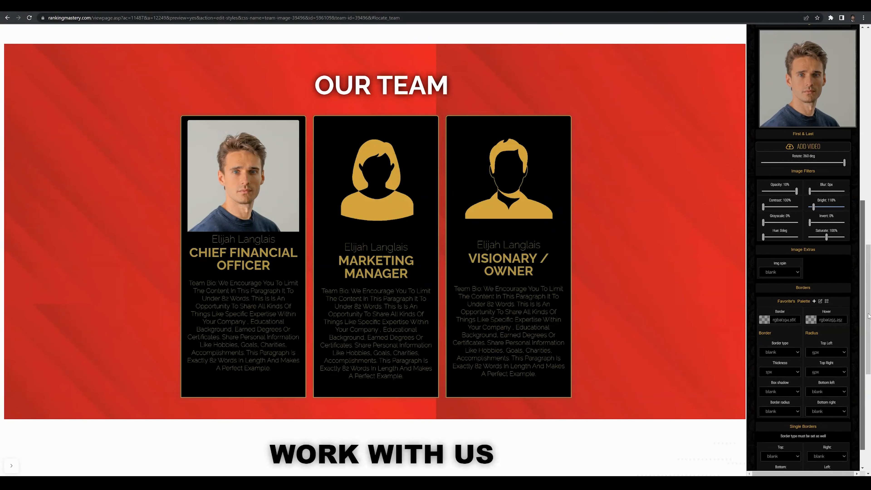
scroll(868, 316, down, 1)
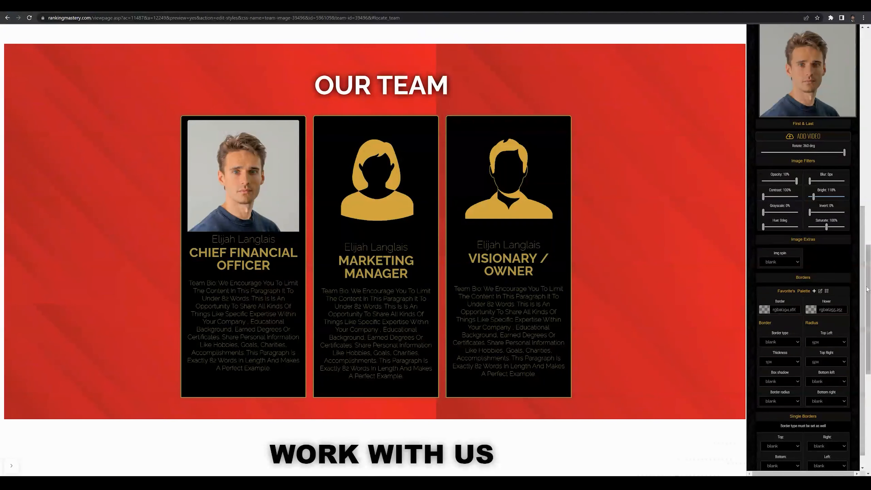
scroll(864, 308, down, 1)
drag(865, 303, 860, 210)
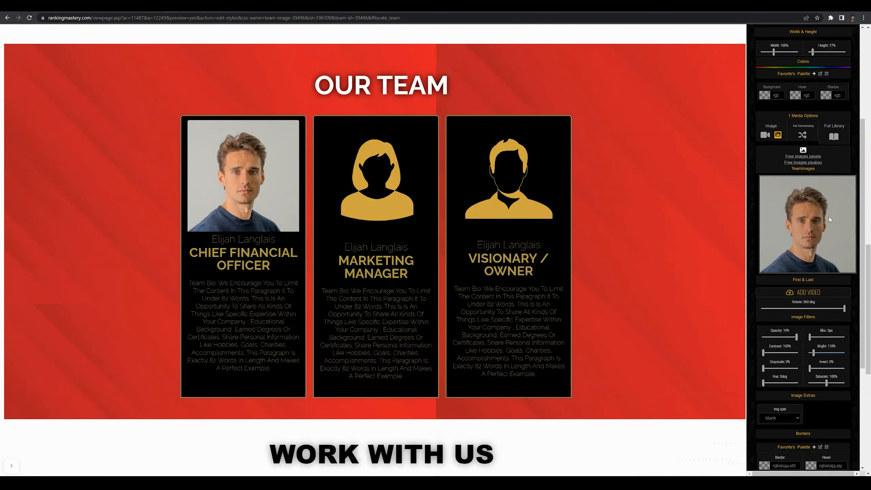
drag(863, 220, 867, 123)
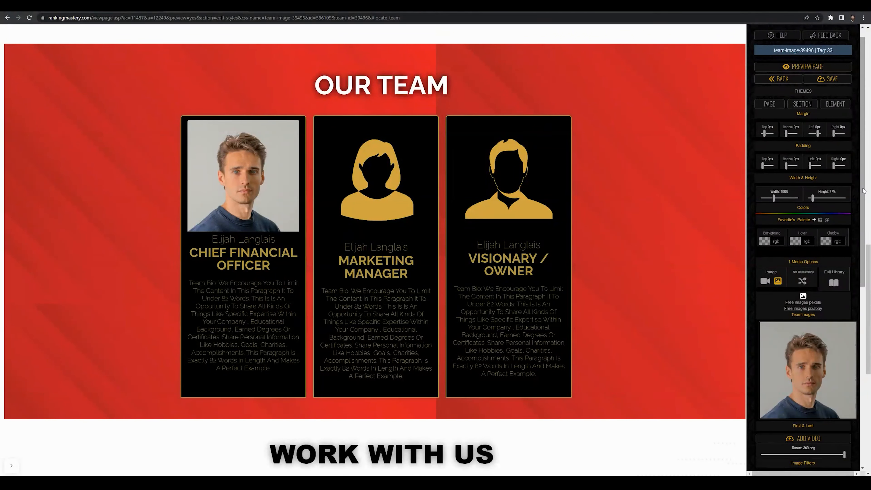
scroll(862, 211, down, 1)
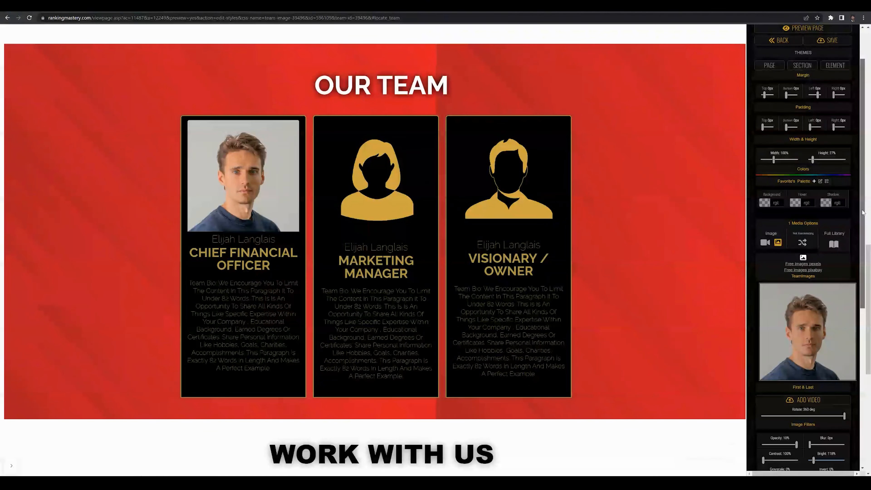
drag(862, 210, 870, 226)
scroll(836, 137, up, 3)
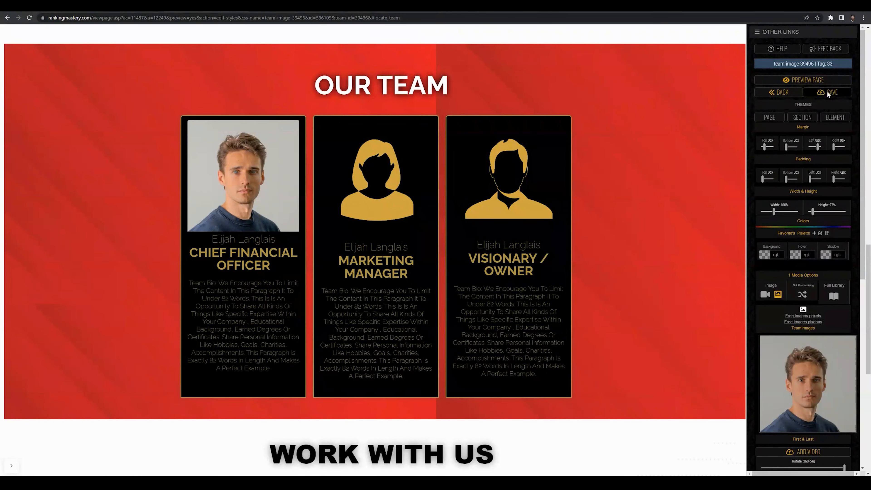
click(827, 91)
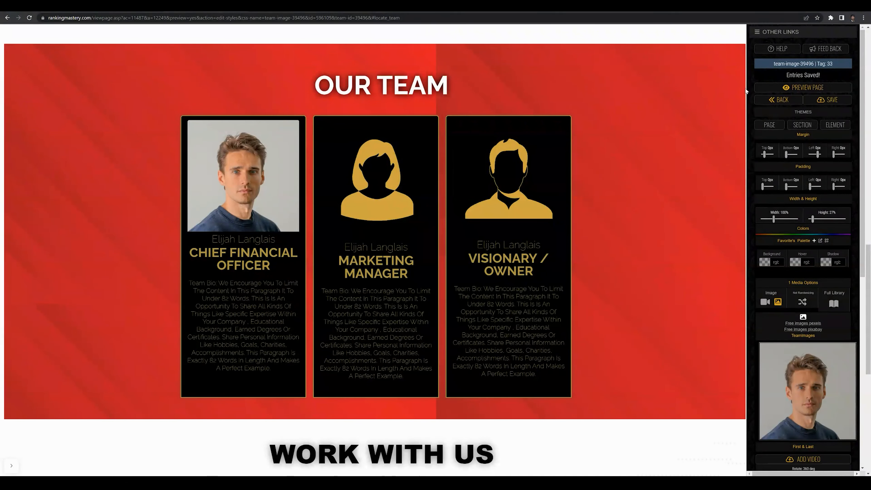
mouse_move(279, 264)
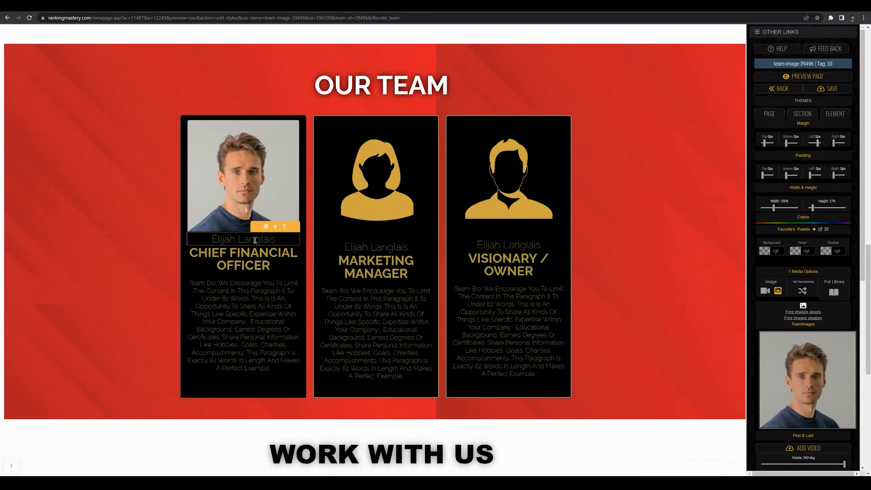
Change the first card's position to 'Artist' and replace the member's name with a new name
click(284, 227)
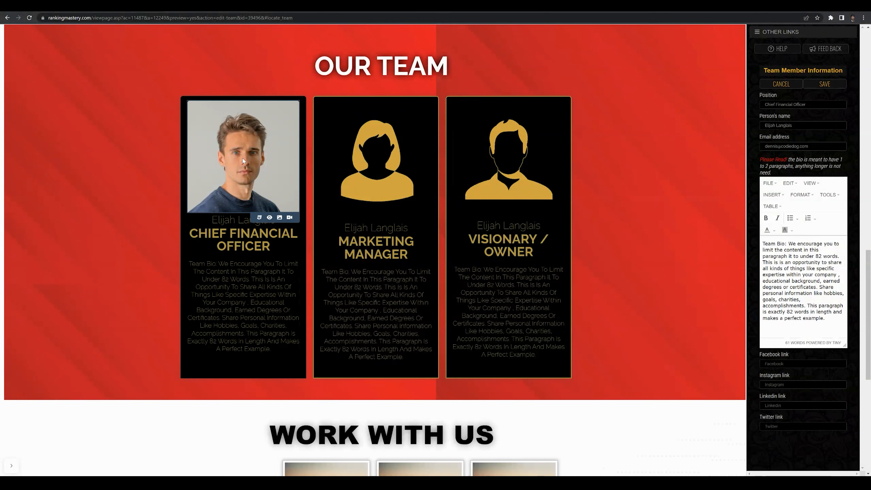
triple_click(800, 105)
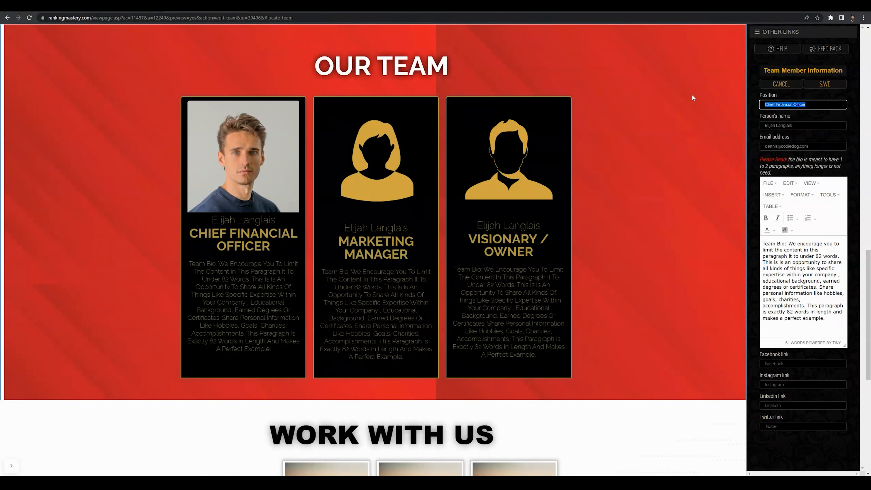
text(Artist)
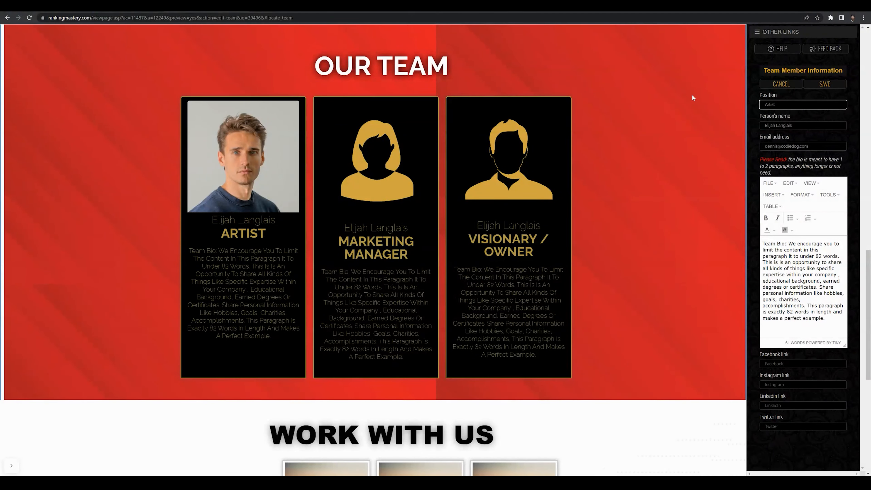
triple_click(808, 125)
text(Picasso)
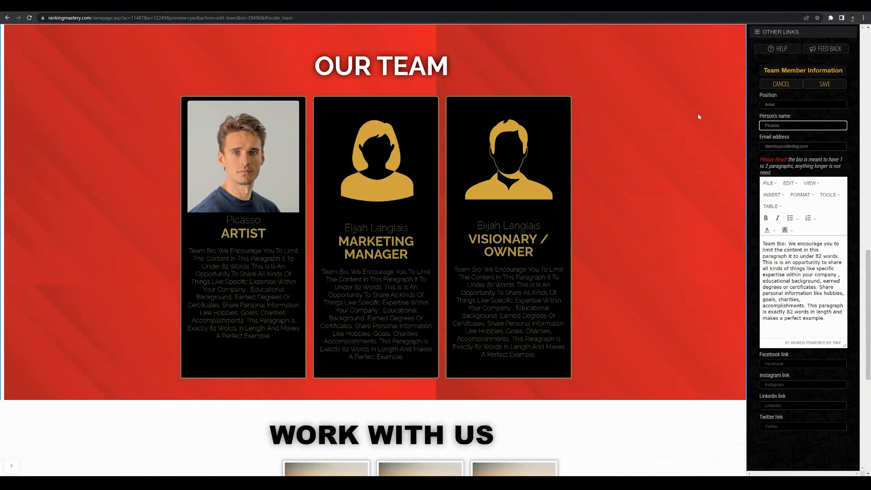
Fill in the member's email address and move on to the Facebook link field
click(811, 146)
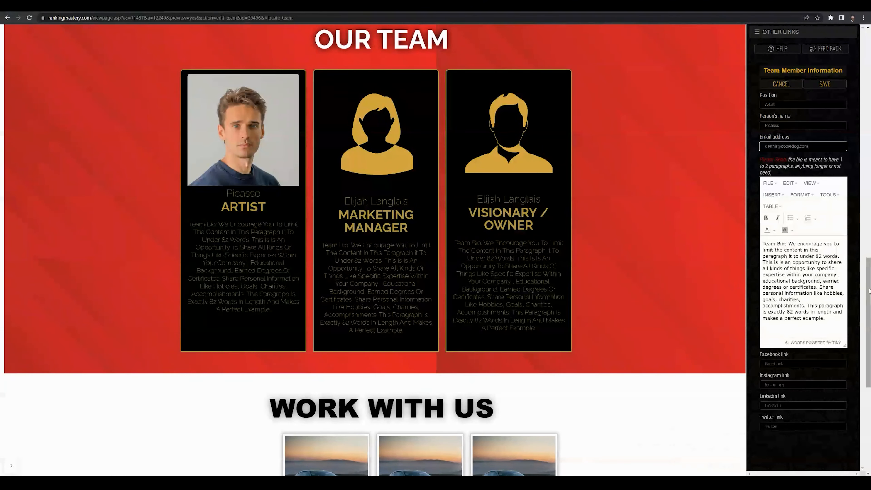
scroll(787, 365, down, 1)
click(787, 365)
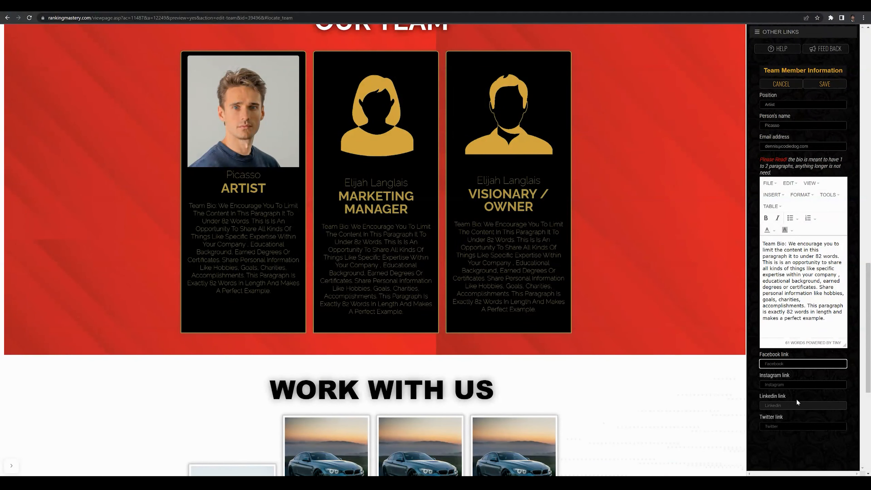
scroll(207, 250, up, 2)
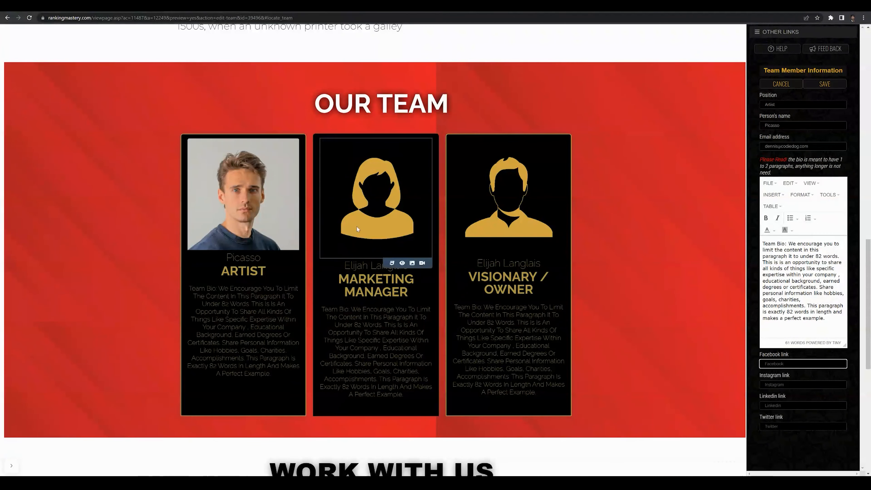
scroll(730, 152, up, 2)
scroll(730, 152, down, 1)
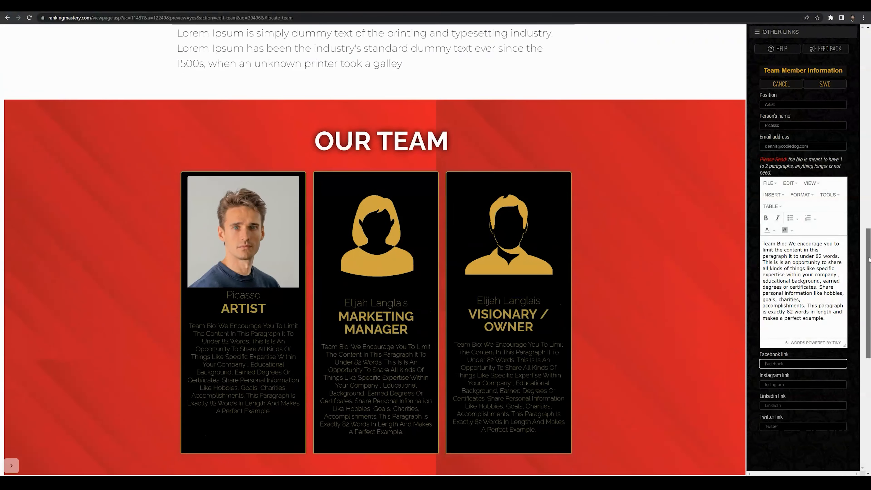
Save the first member's new name and Artist title
click(831, 83)
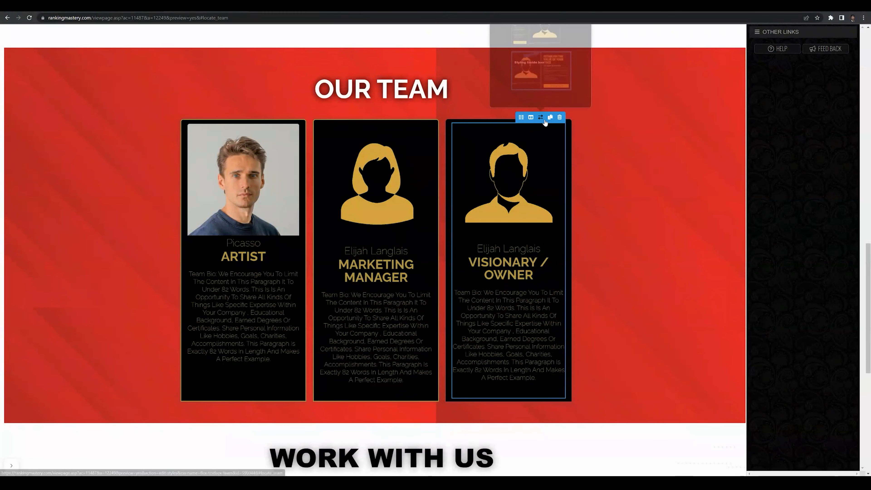
Delete the Visionary / Owner team card
click(560, 117)
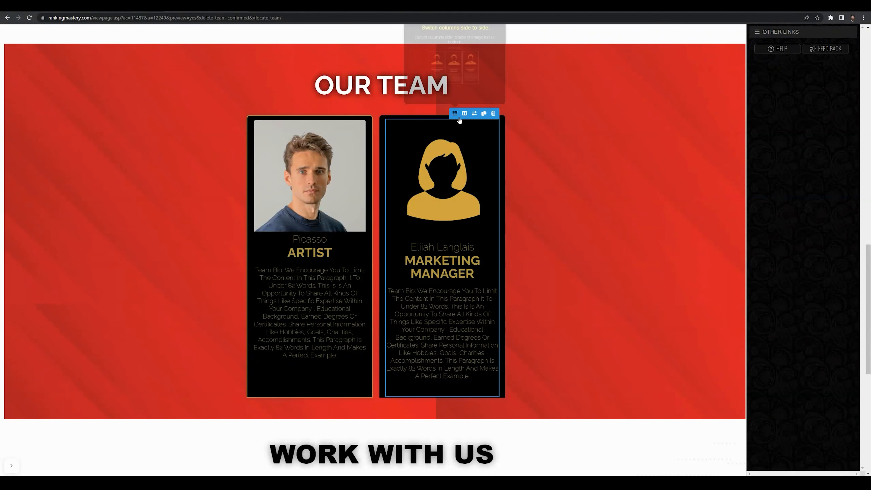
Duplicate the Marketing Manager team card
click(484, 114)
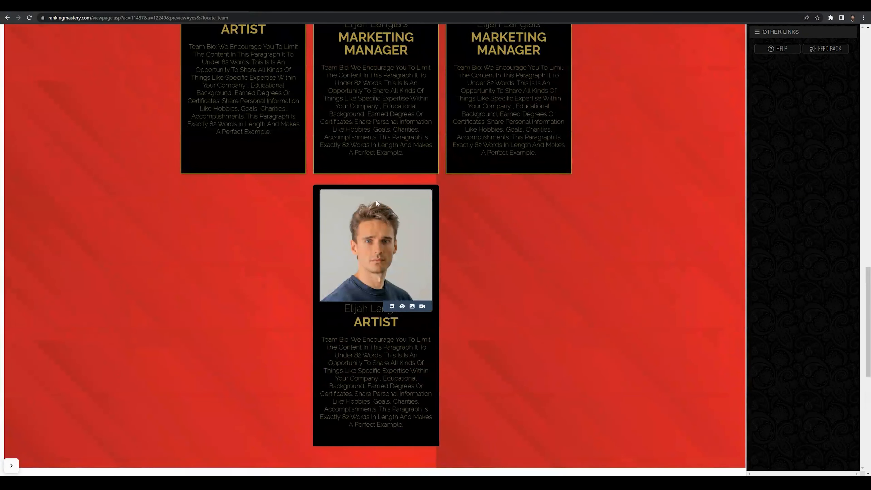
scroll(496, 267, up, 4)
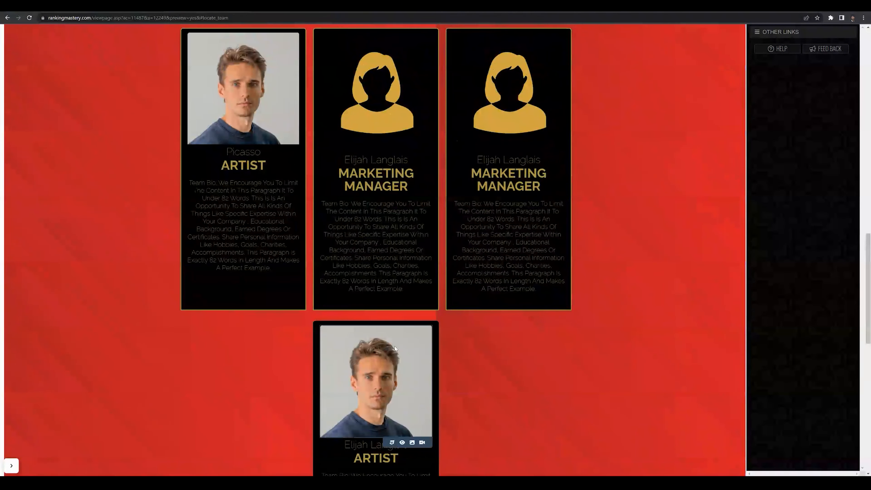
scroll(498, 349, up, 6)
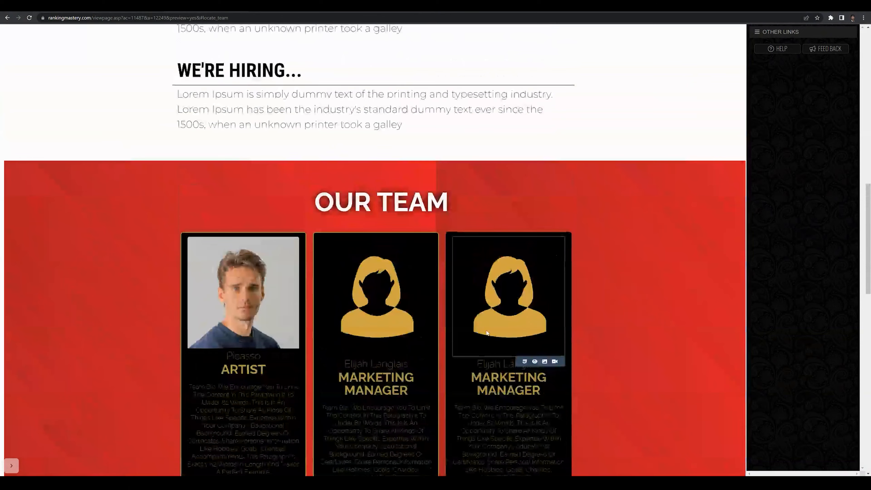
scroll(504, 364, down, 5)
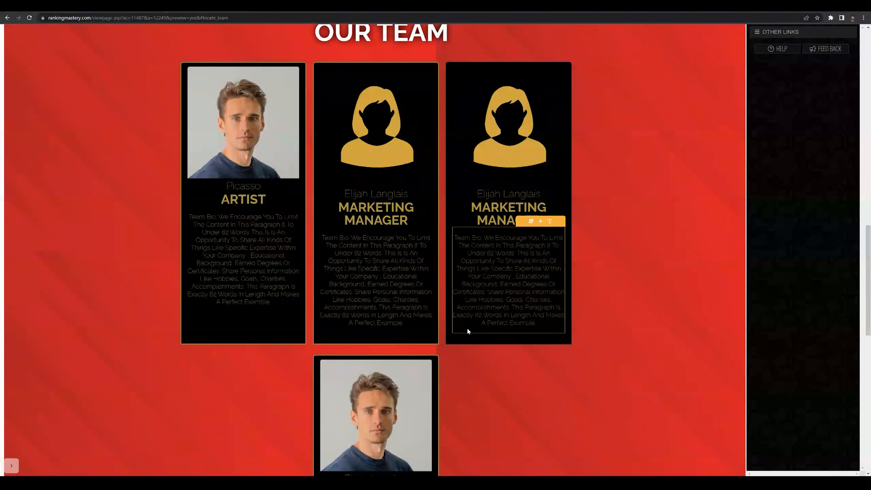
scroll(475, 316, up, 2)
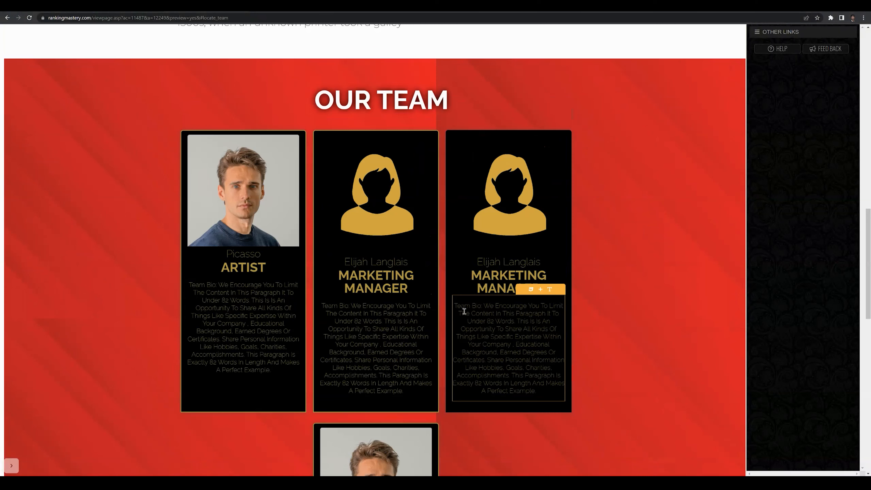
scroll(464, 311, down, 2)
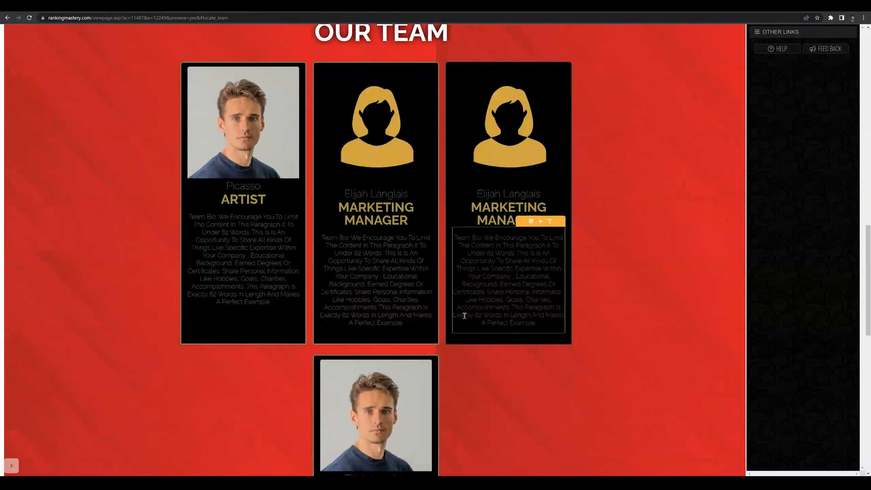
scroll(464, 316, down, 1)
scroll(482, 261, up, 4)
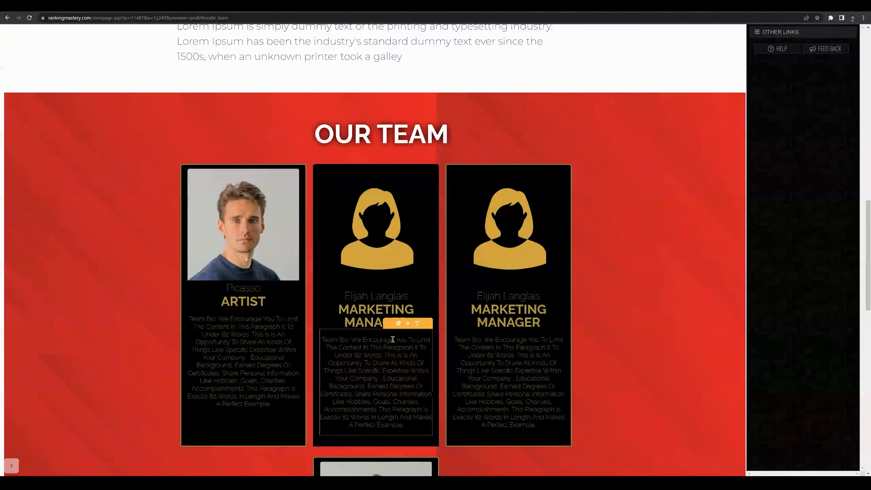
scroll(385, 341, down, 5)
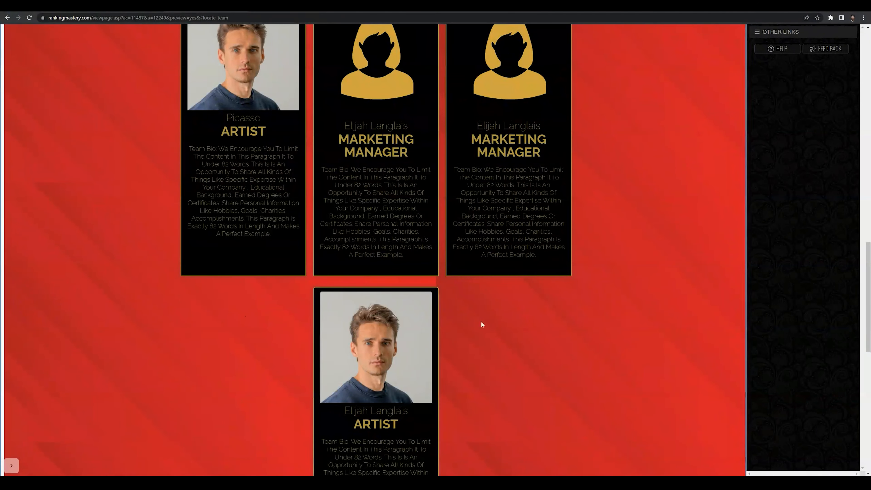
scroll(553, 314, down, 5)
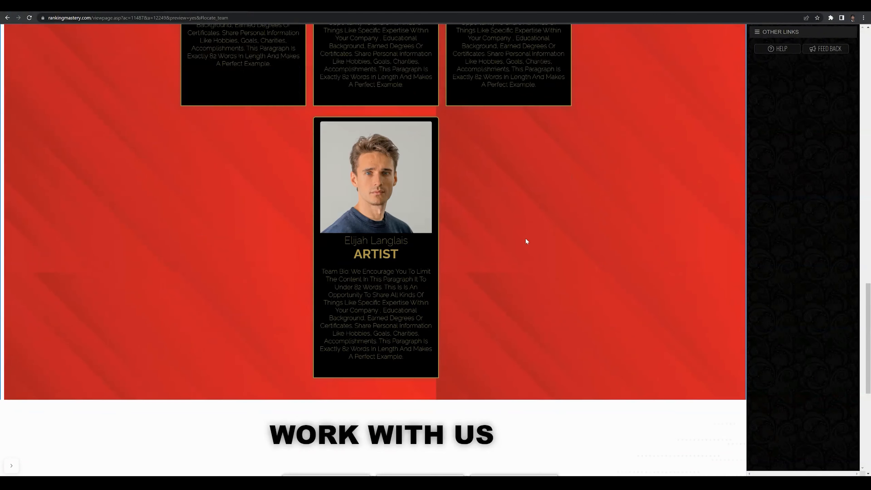
scroll(557, 329, up, 8)
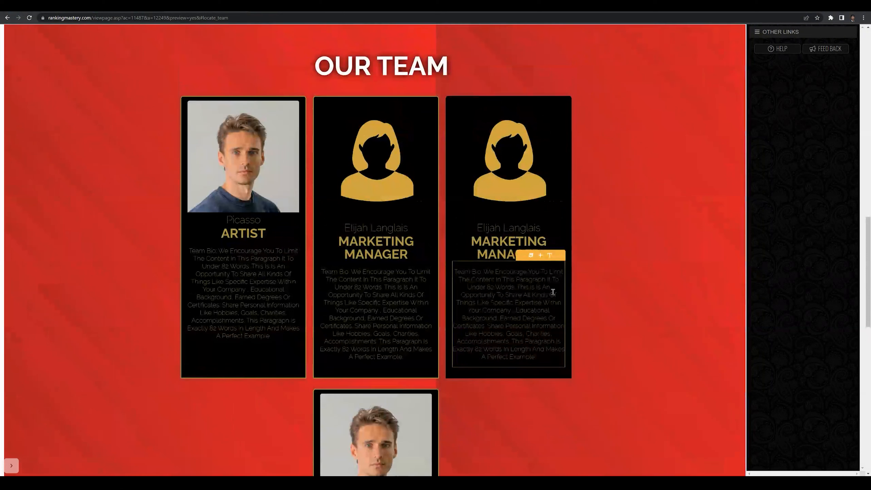